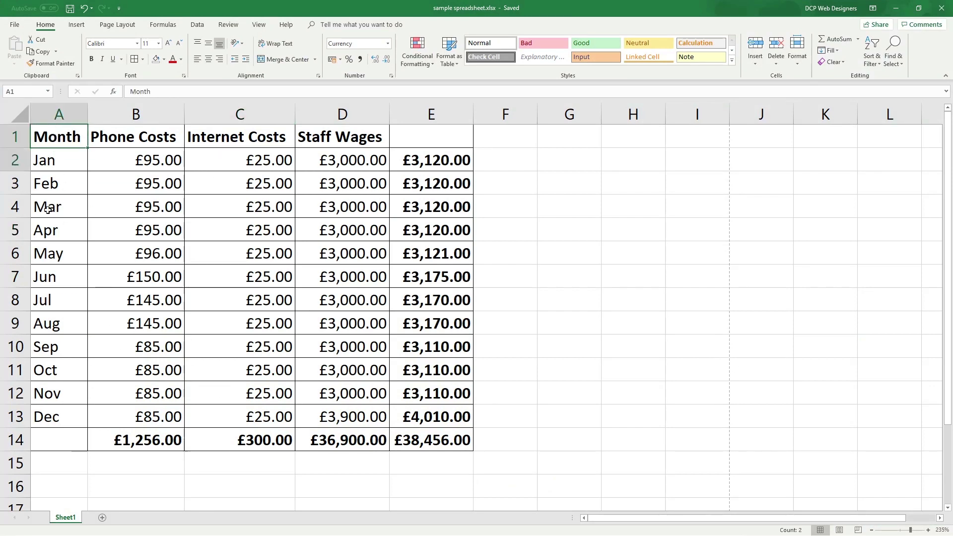
# Step: Select A1:D13, the Month to Staff Wages headings and January–December rows, excluding totals
pyautogui.moveTo(55, 144); pyautogui.dragTo(55, 417)
pyautogui.moveTo(134, 137); pyautogui.dragTo(142, 417)
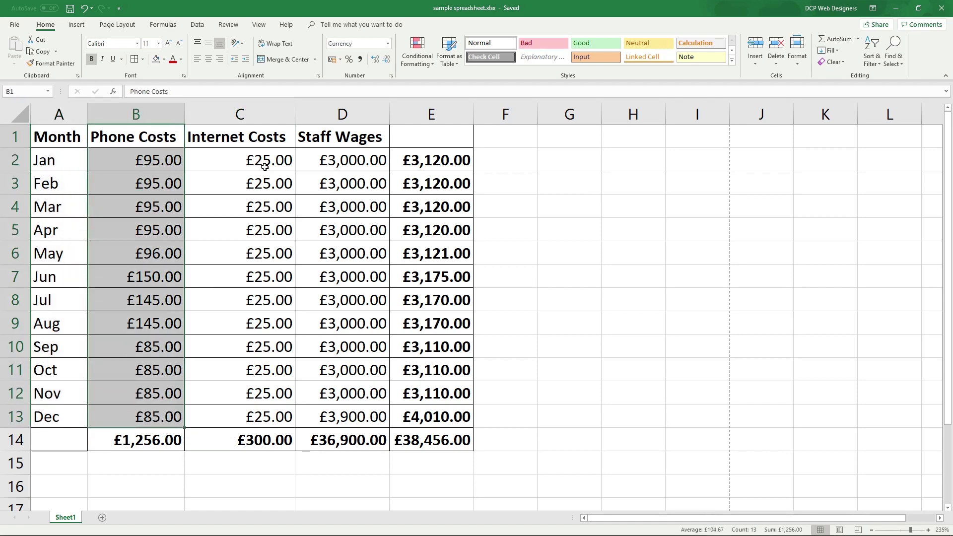
pyautogui.moveTo(252, 147); pyautogui.dragTo(256, 418)
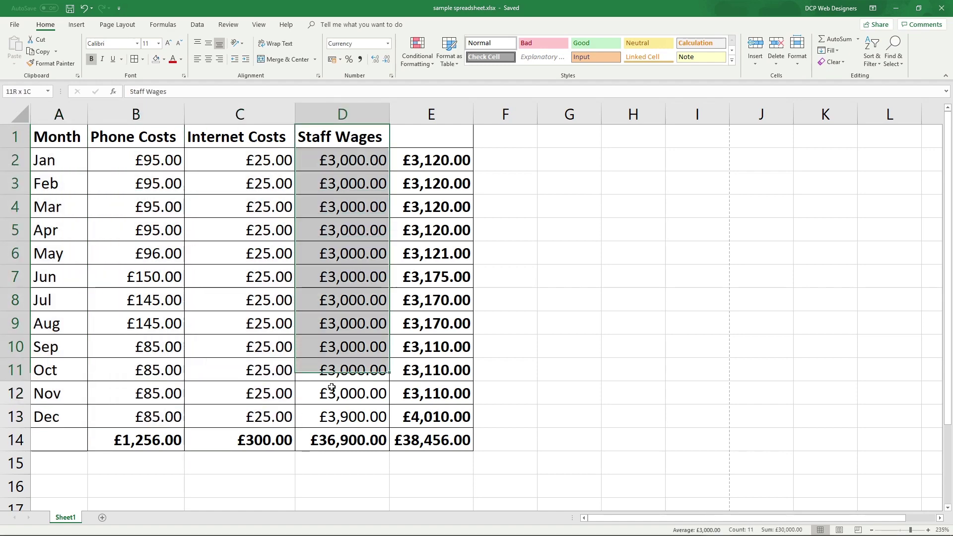
pyautogui.moveTo(348, 140); pyautogui.dragTo(326, 415)
pyautogui.moveTo(74, 142); pyautogui.dragTo(384, 418)
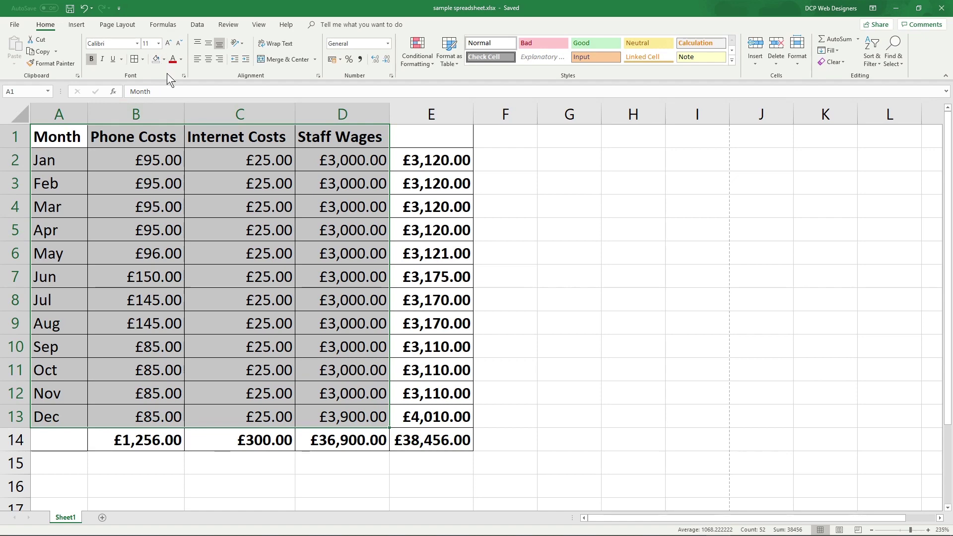
pyautogui.click(84, 28)
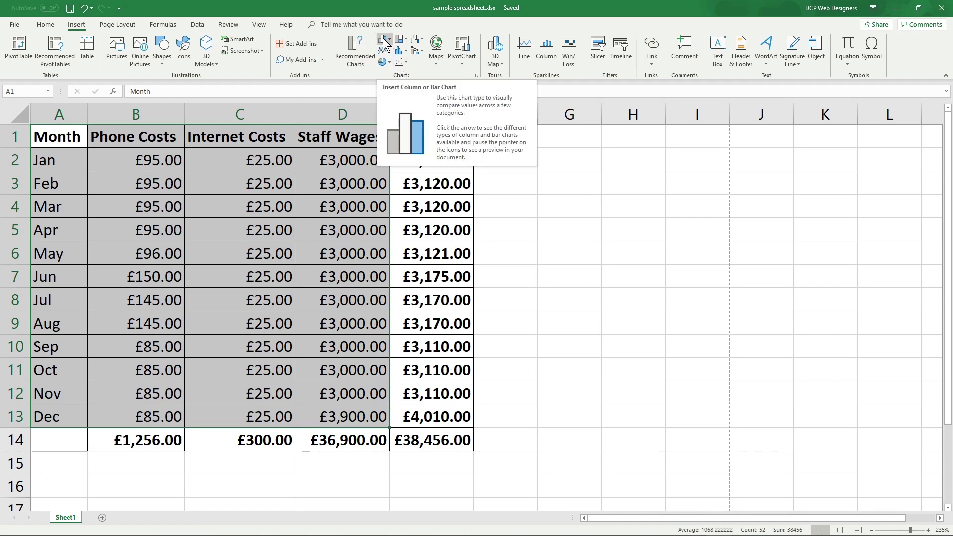
# Step: Insert a 2-D Stacked Column chart of phone, internet and staff wage costs
pyautogui.click(386, 47)
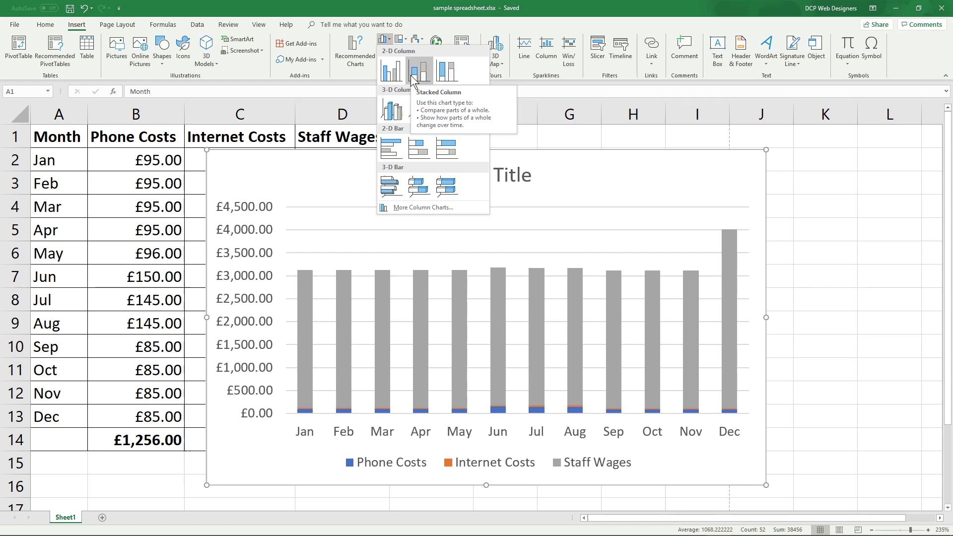
pyautogui.click(414, 81)
# Step: Replace the chart's placeholder title with 'Yearly Costs', fixing typos along the way
pyautogui.click(435, 175)
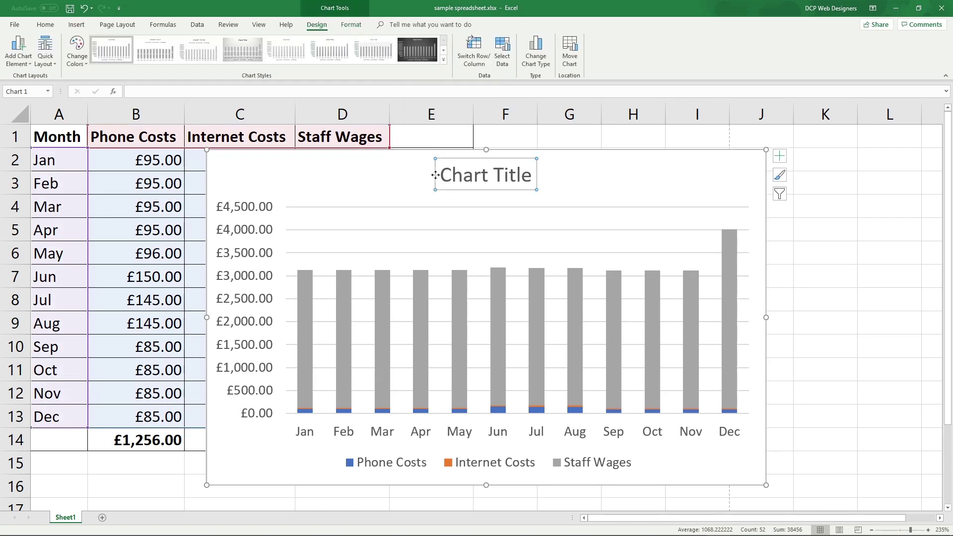
pyautogui.moveTo(439, 175); pyautogui.dragTo(527, 175)
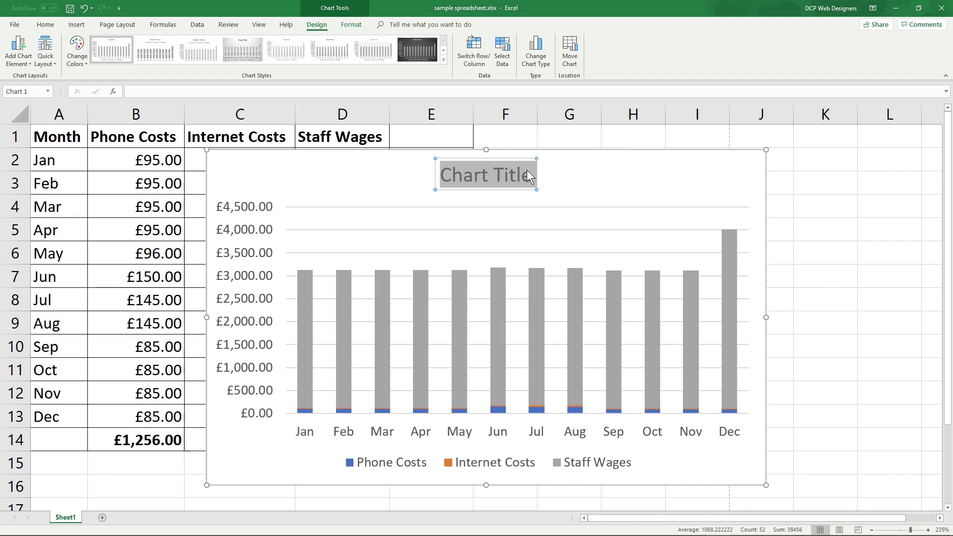
pyautogui.write('YEa')
pyautogui.press('BackSpace')
pyautogui.press('BackSpace')
pyautogui.write('r')
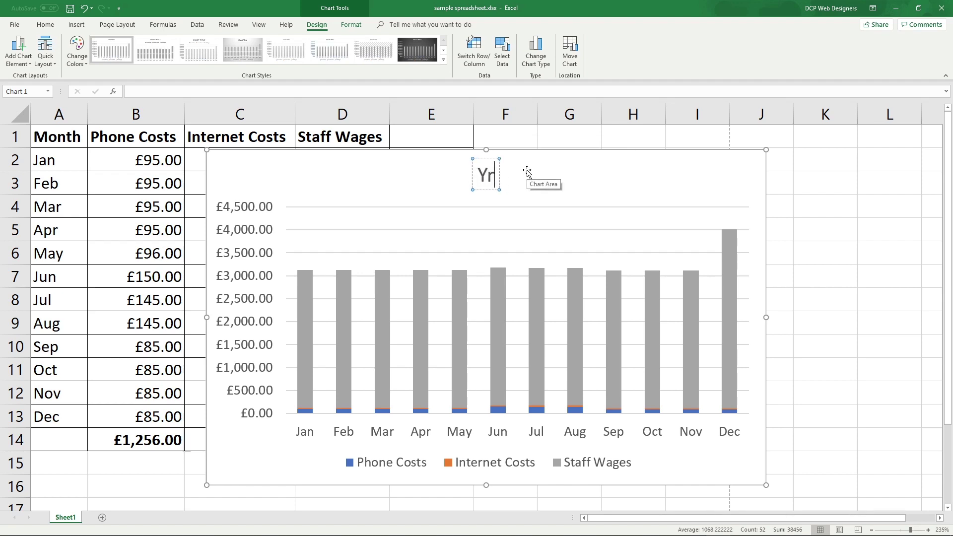
pyautogui.press('BackSpace')
pyautogui.write('ealy')
pyautogui.press('BackSpace')
pyautogui.press('BackSpace')
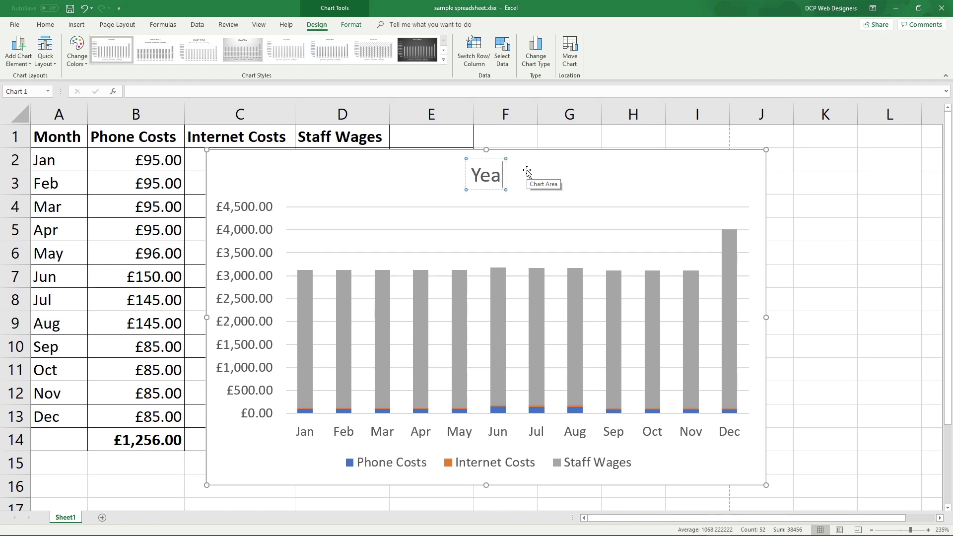
pyautogui.write('t')
pyautogui.press('BackSpace')
pyautogui.write('rly C')
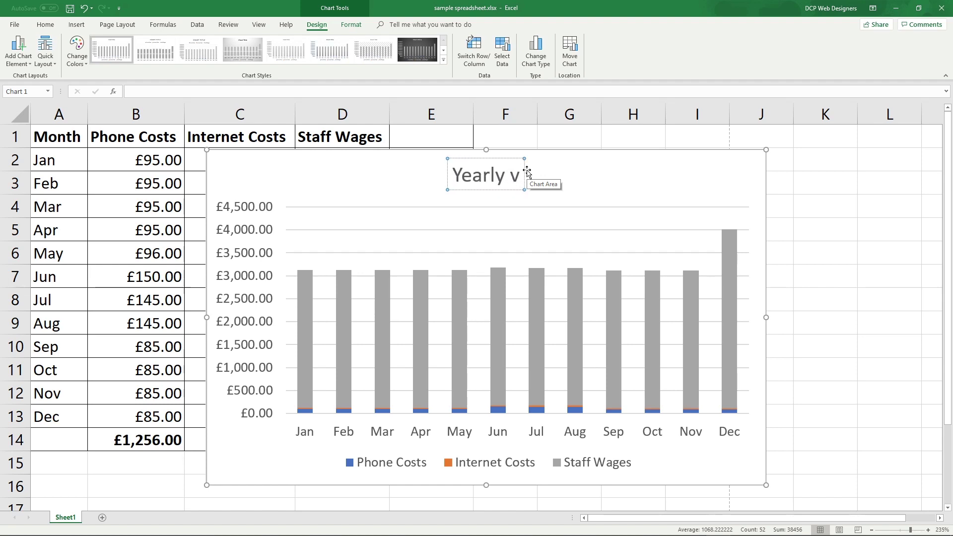
pyautogui.write('osts')
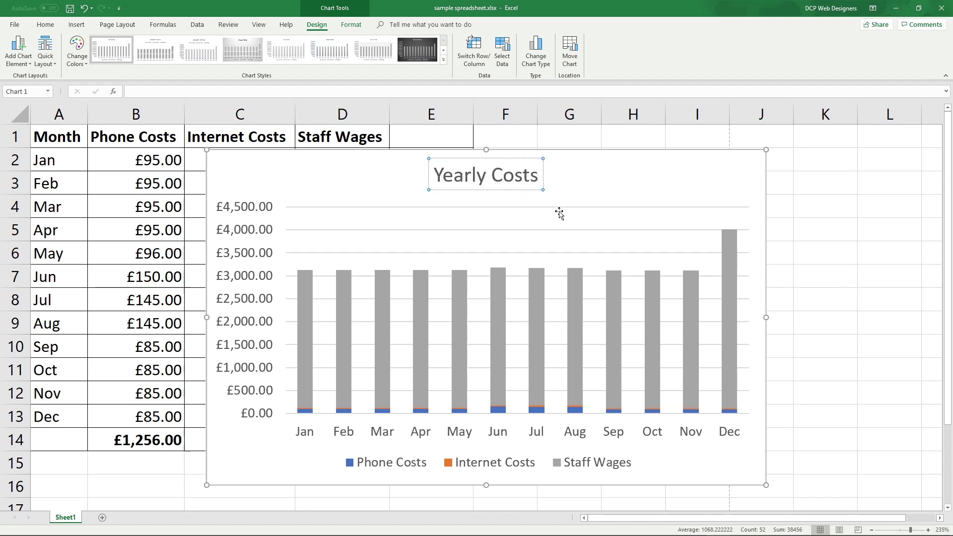
pyautogui.click(556, 212)
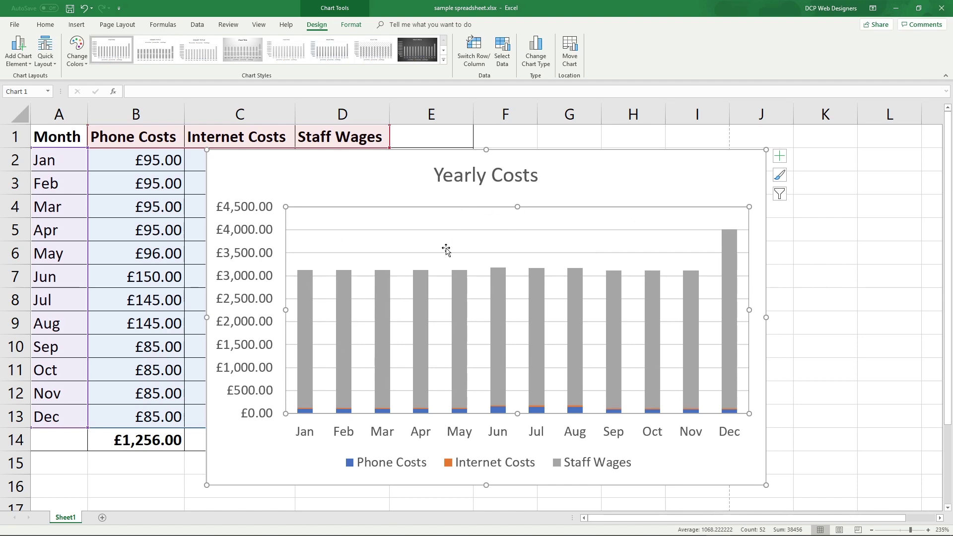
# Step: Apply the dark charcoal chart Style 8, then drag the title rightward
pyautogui.click(444, 59)
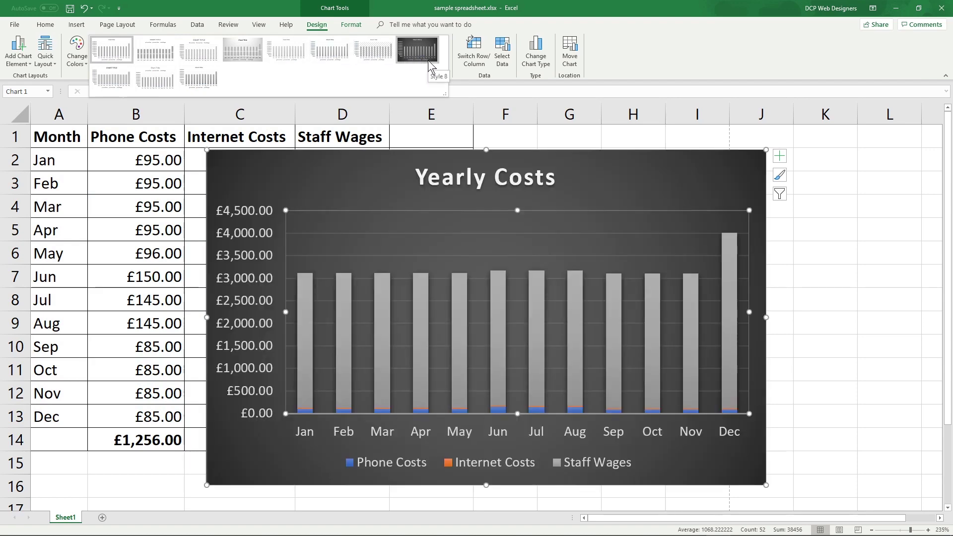
pyautogui.click(420, 53)
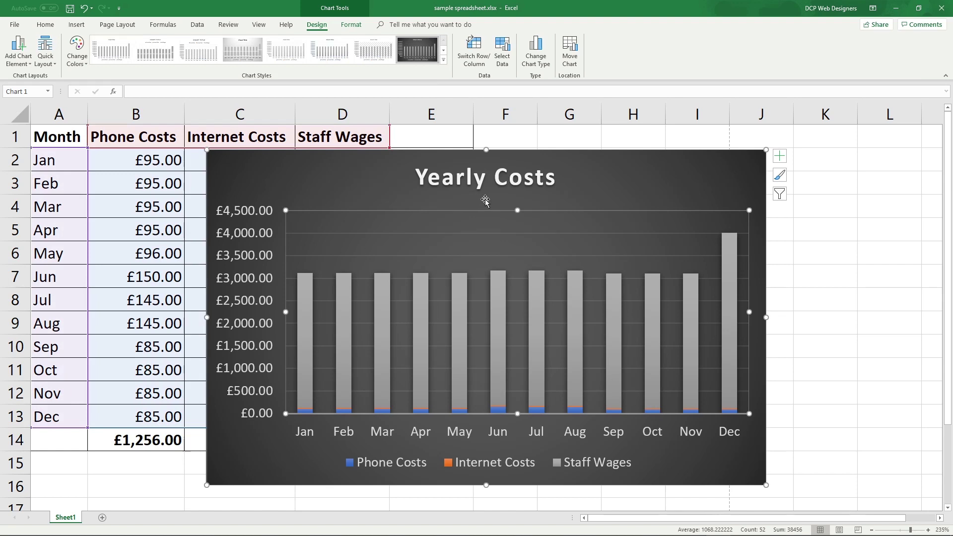
pyautogui.moveTo(486, 170); pyautogui.dragTo(653, 172)
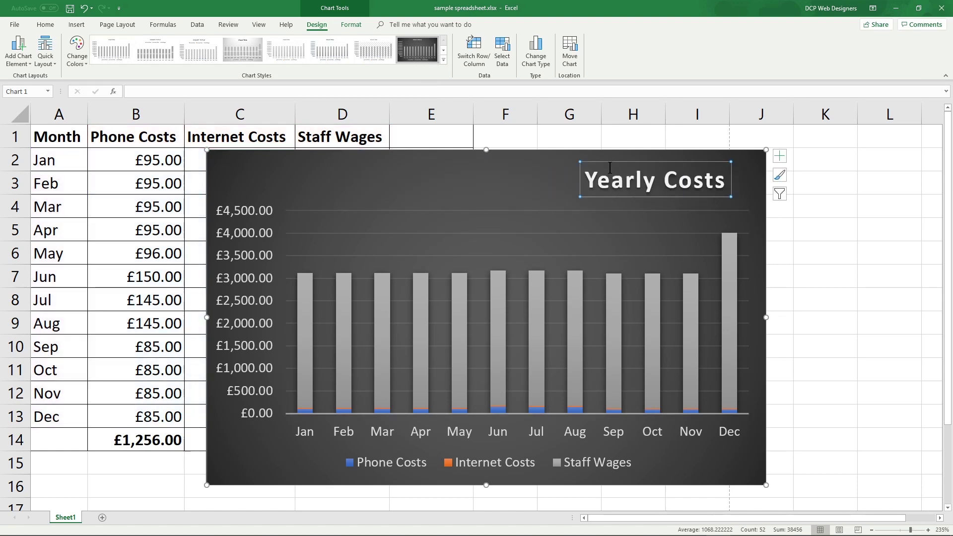
# Step: Drag the 'Yearly Costs' title frame back to the top centre of the chart
pyautogui.click(614, 168)
pyautogui.click(622, 206)
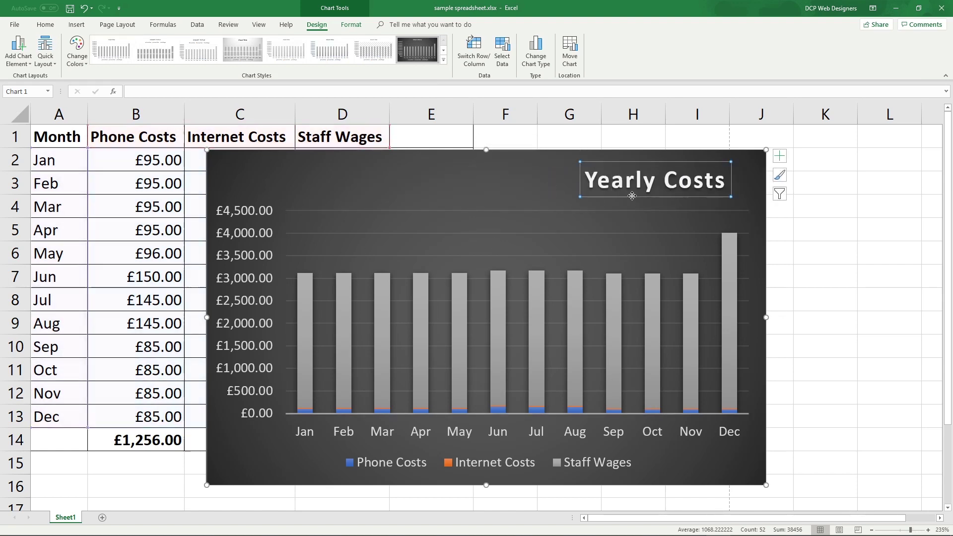
pyautogui.moveTo(632, 196); pyautogui.dragTo(665, 196)
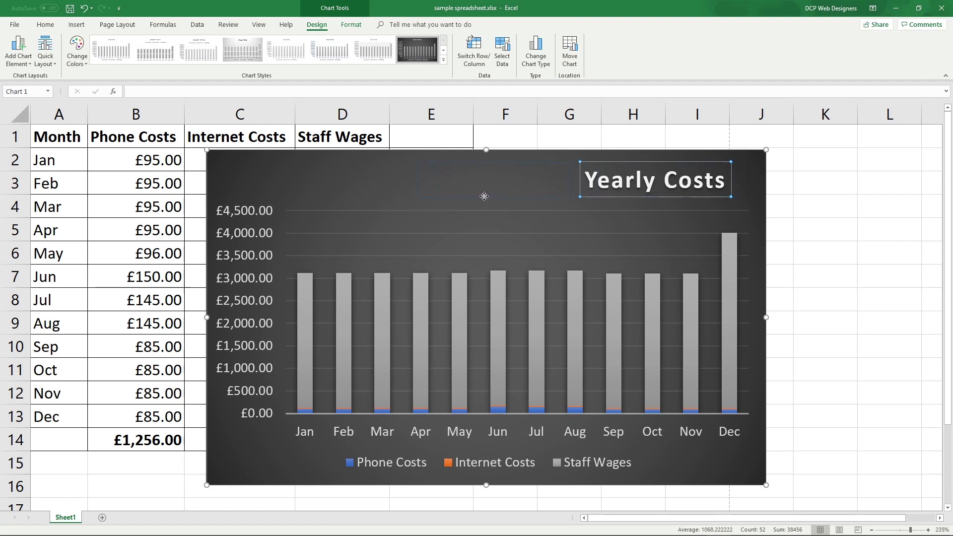
pyautogui.moveTo(481, 196); pyautogui.dragTo(482, 196)
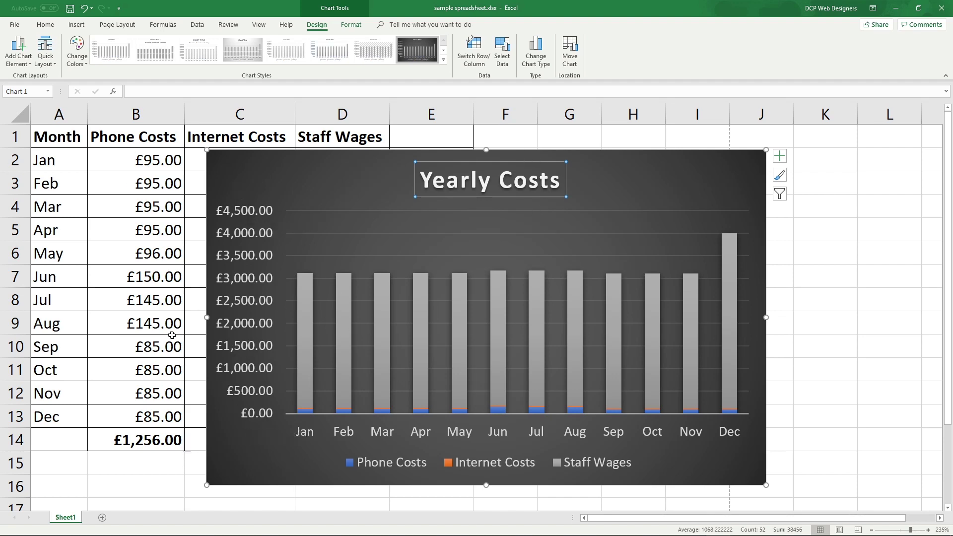
# Step: Move the chart right of Staff Wages, shrinking it from the lower-left corner
pyautogui.moveTo(405, 154)
pyautogui.mouseDown()
pyautogui.moveTo(583, 146)
pyautogui.moveTo(588, 128)
pyautogui.mouseUp()
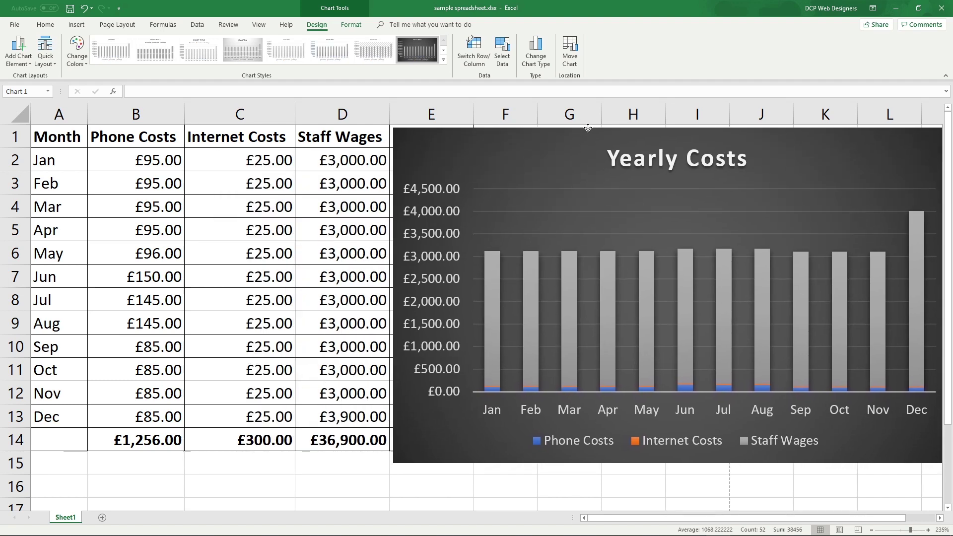
pyautogui.moveTo(588, 128); pyautogui.dragTo(585, 128)
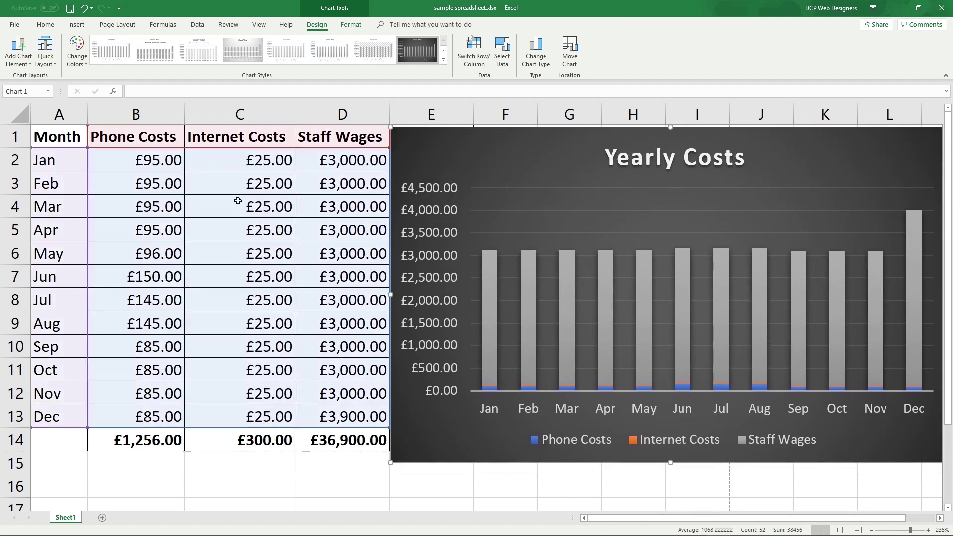
pyautogui.click(453, 492)
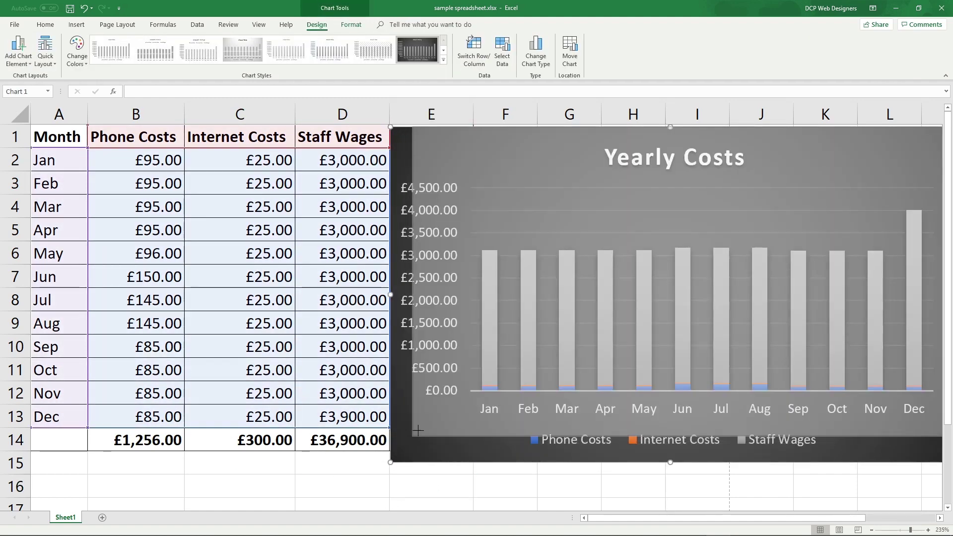
pyautogui.moveTo(402, 459); pyautogui.dragTo(425, 423)
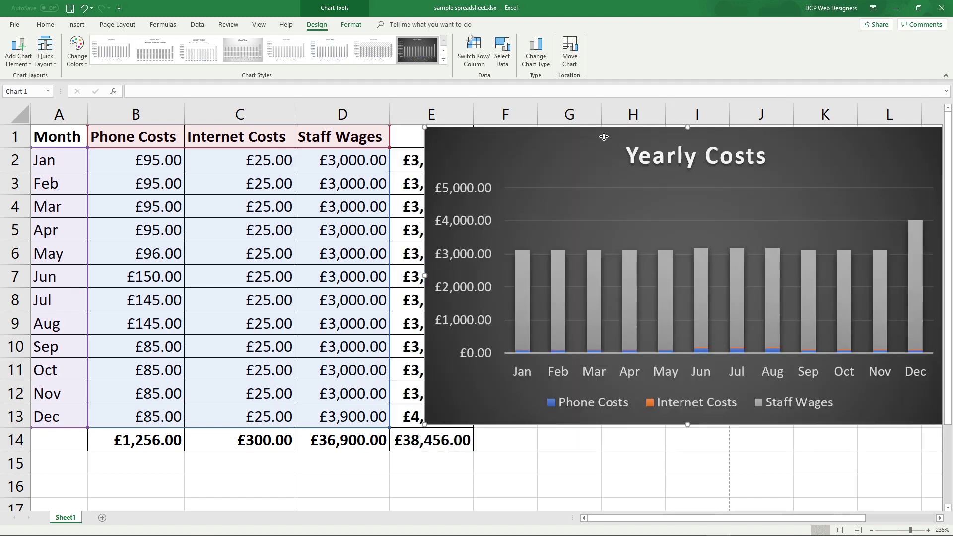
pyautogui.moveTo(603, 137); pyautogui.dragTo(571, 135)
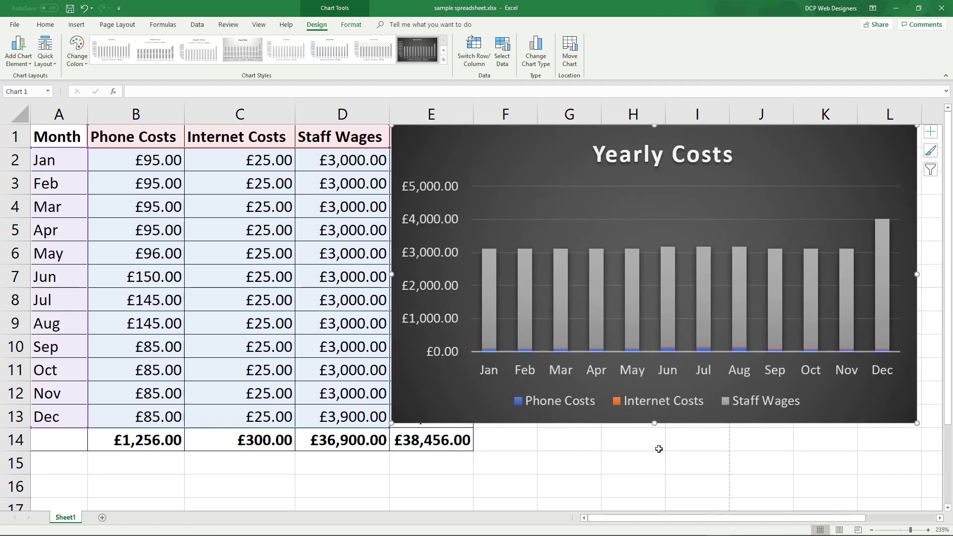